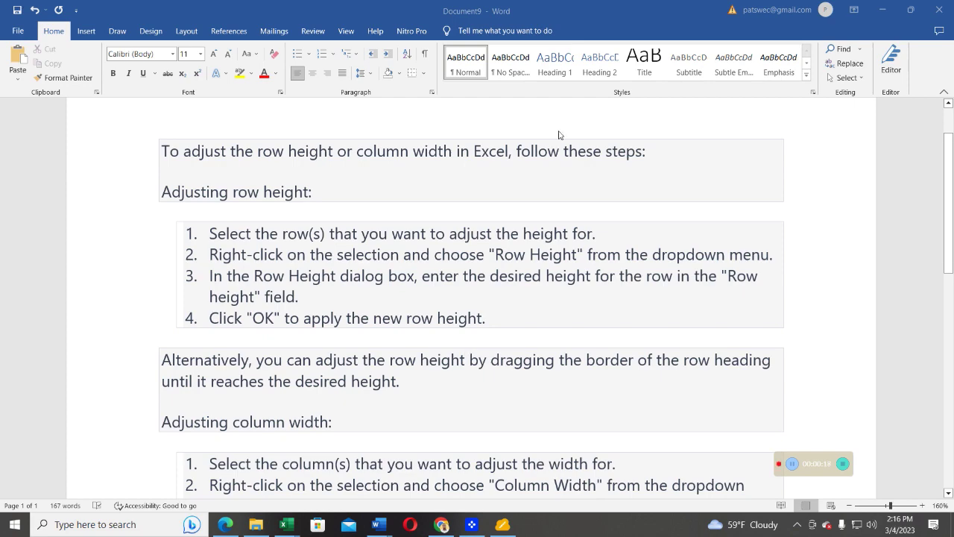
# - Bring the Book1 sample 22 workbook forward and select cell A1 on Sheet8
pyautogui.moveTo(286, 531)
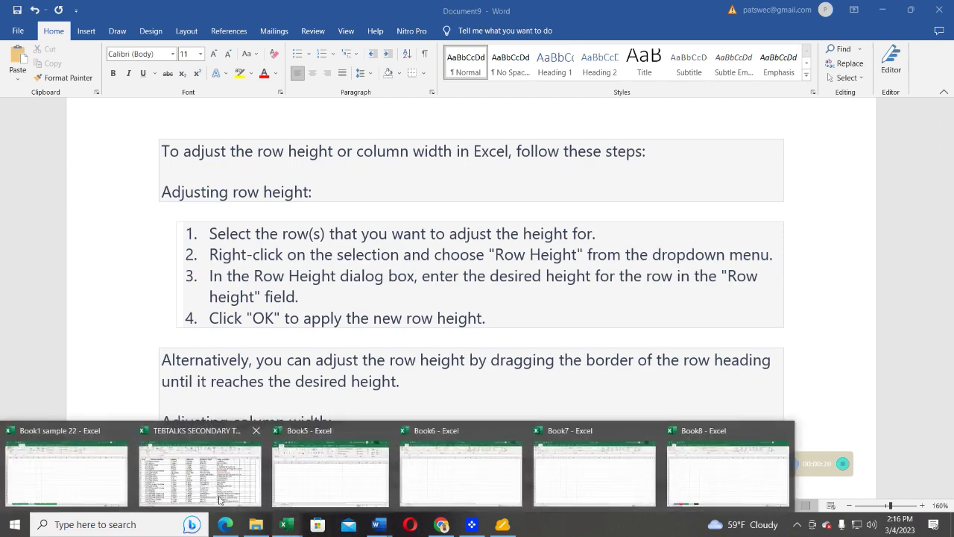
pyautogui.click(64, 455)
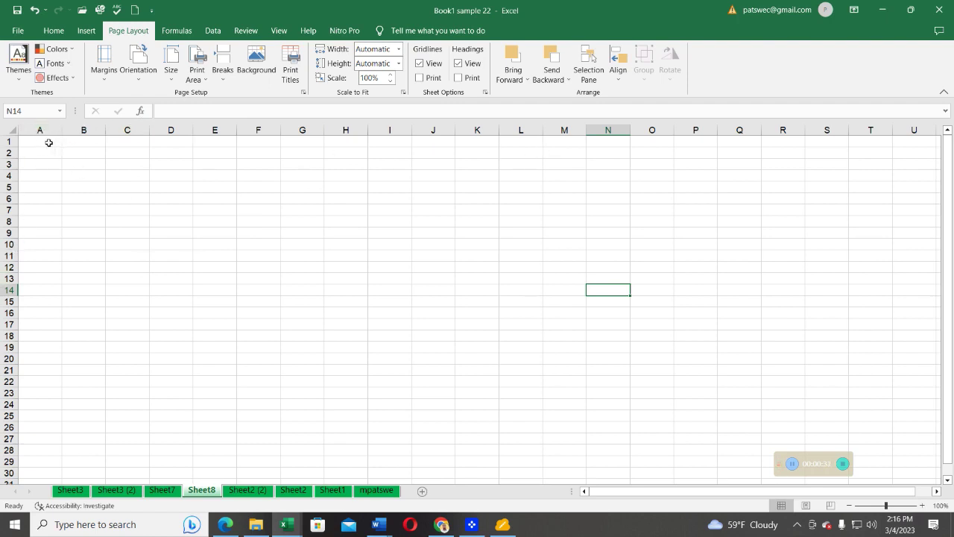
pyautogui.click(41, 140)
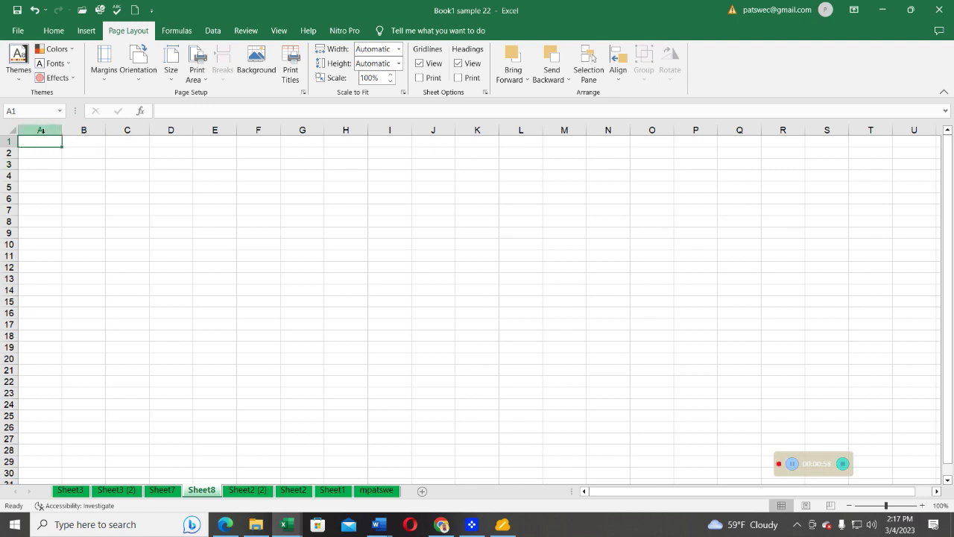
# - Select all of column B and open its Column Width dialog from the context menu
pyautogui.click(87, 137)
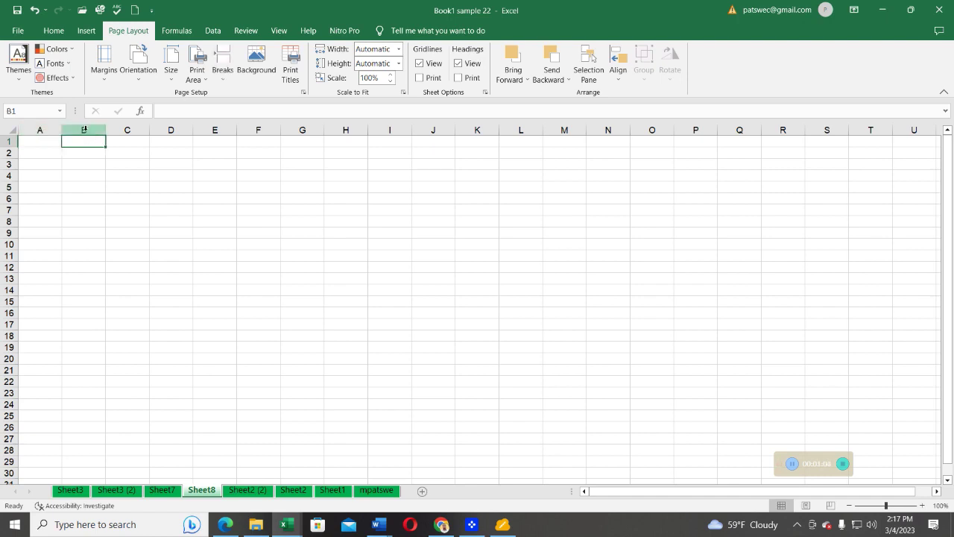
pyautogui.click(84, 130)
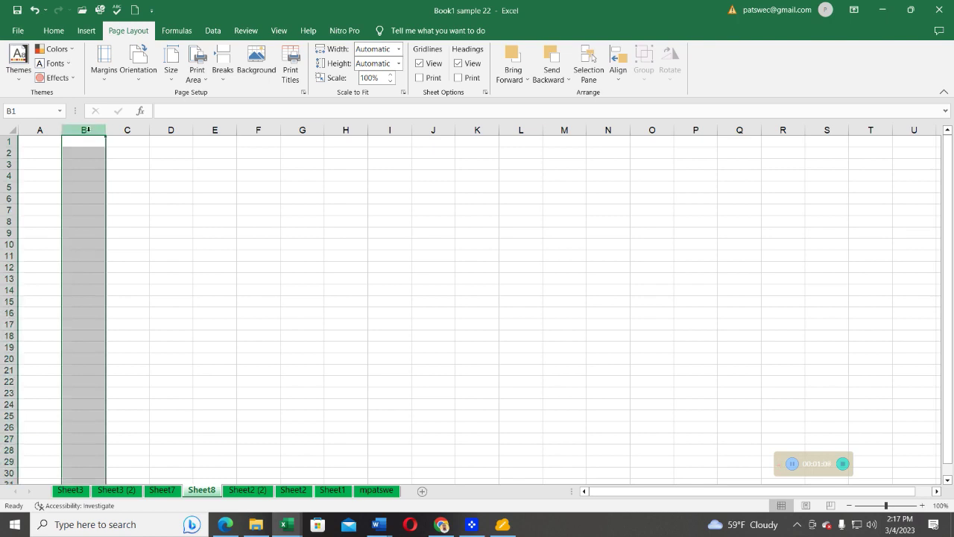
pyautogui.rightClick(90, 131)
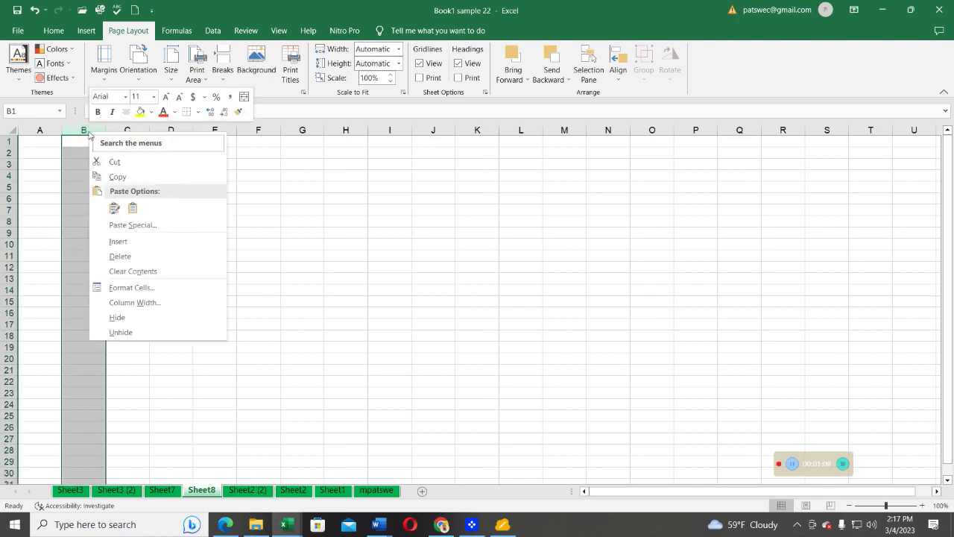
pyautogui.click(143, 308)
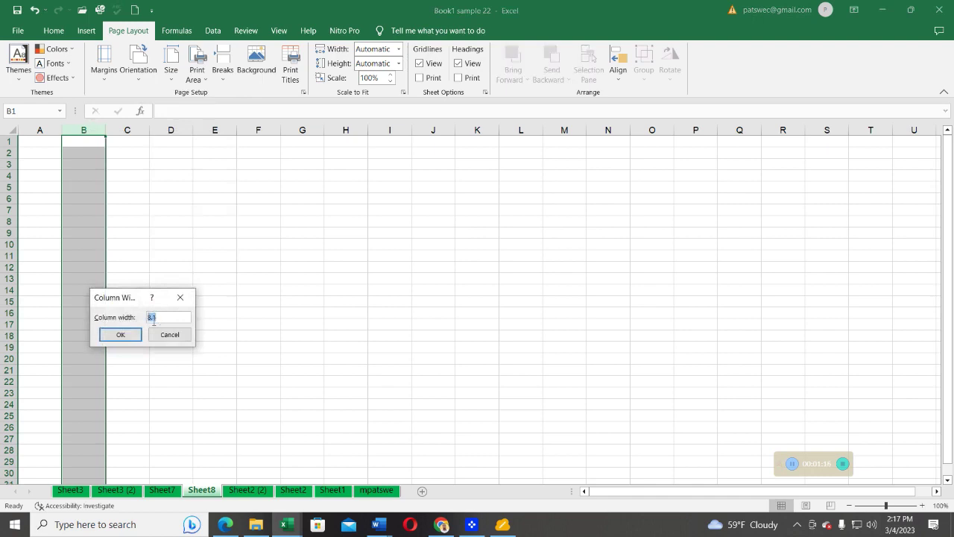
# - Change column B's width from 8.1 to 14.1 and confirm
pyautogui.moveTo(120, 298); pyautogui.dragTo(175, 267)
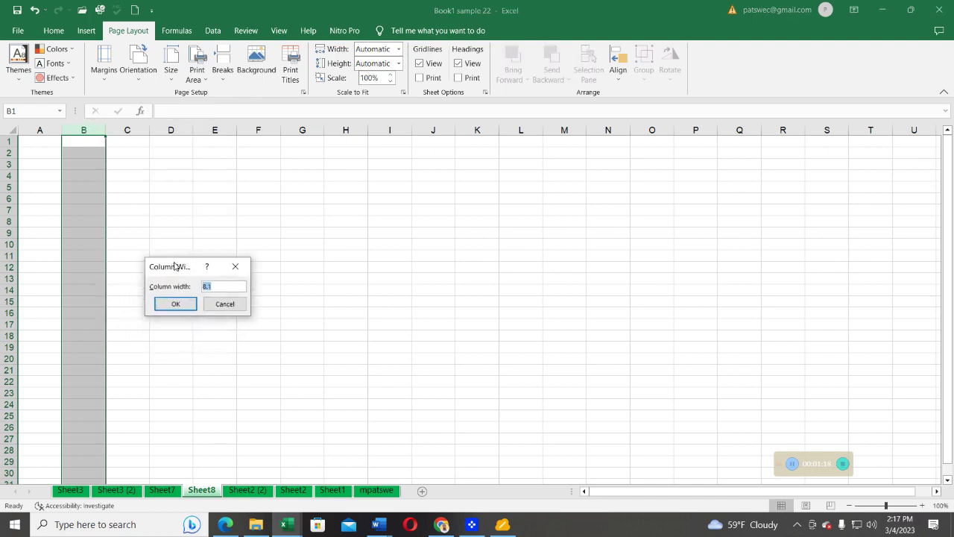
pyautogui.click(206, 287)
pyautogui.press('BackSpace')
pyautogui.press('BackSpace')
pyautogui.write('14')
pyautogui.click(175, 304)
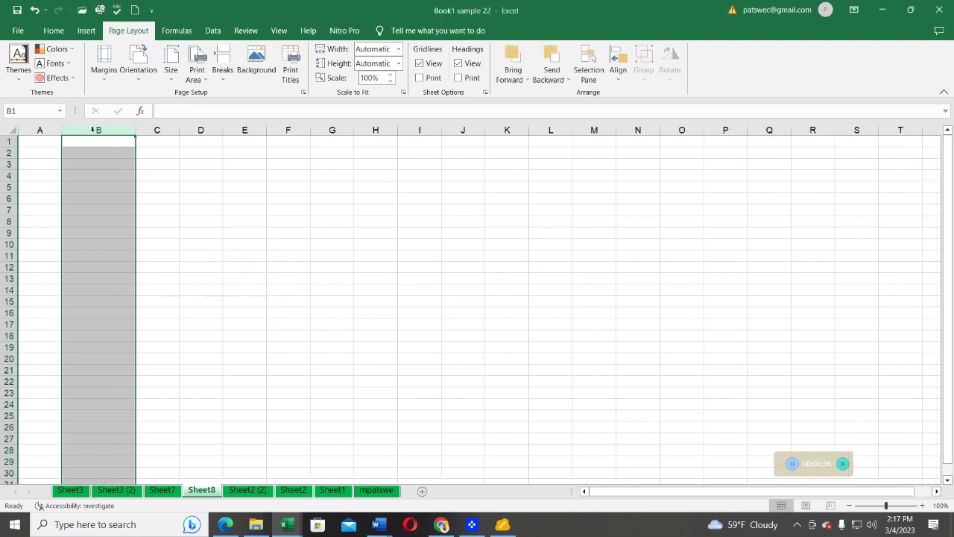
pyautogui.click(99, 152)
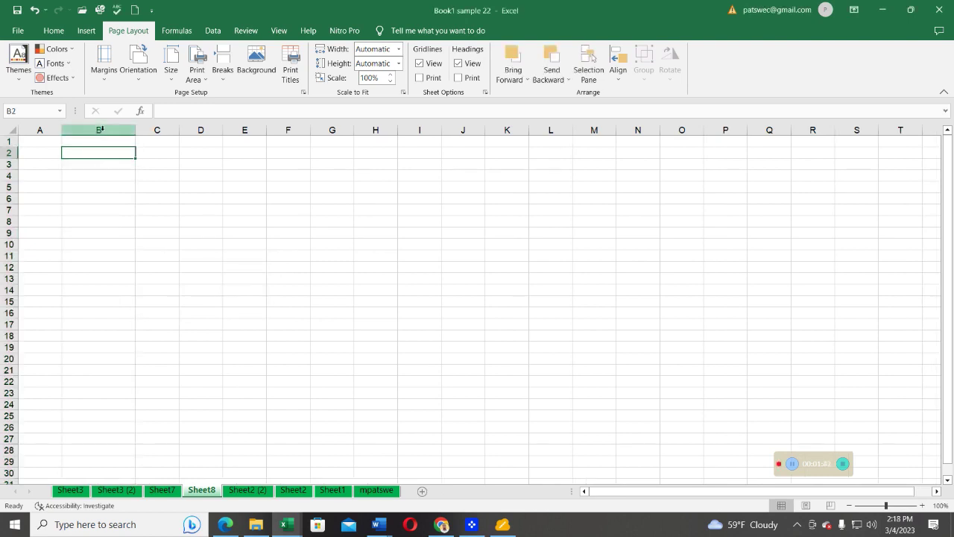
# - Drag the border between columns B and C to make column B clearly wider than 14.1
pyautogui.click(100, 129)
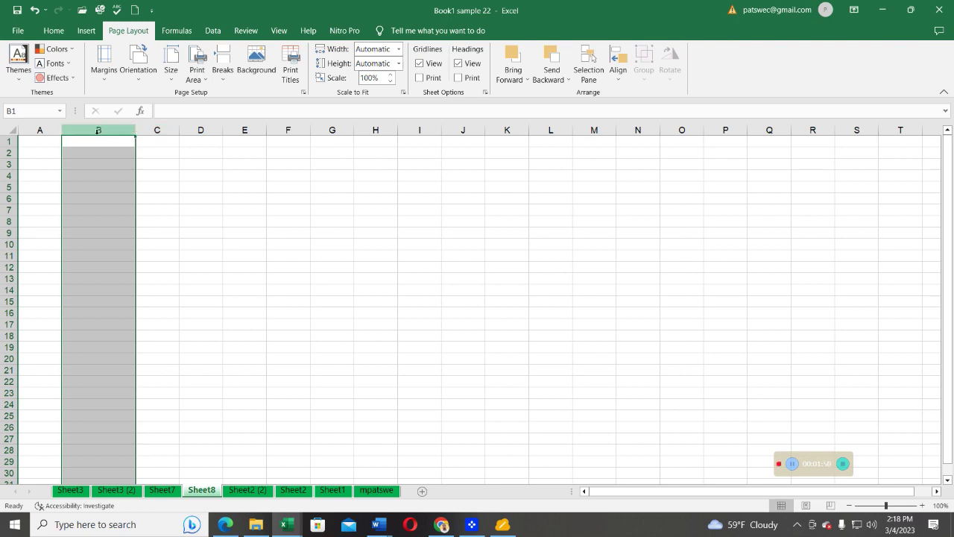
pyautogui.moveTo(136, 129); pyautogui.dragTo(136, 129)
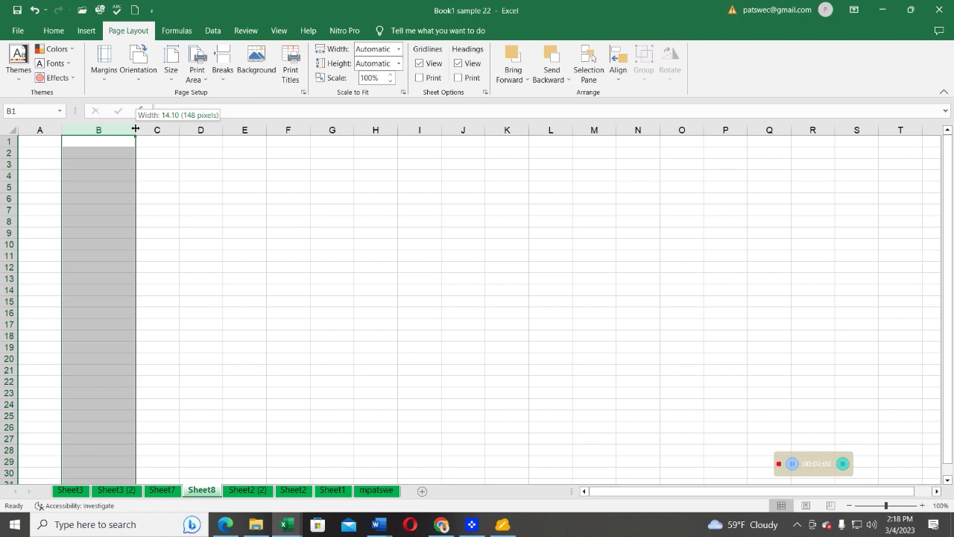
pyautogui.moveTo(136, 129); pyautogui.dragTo(136, 129)
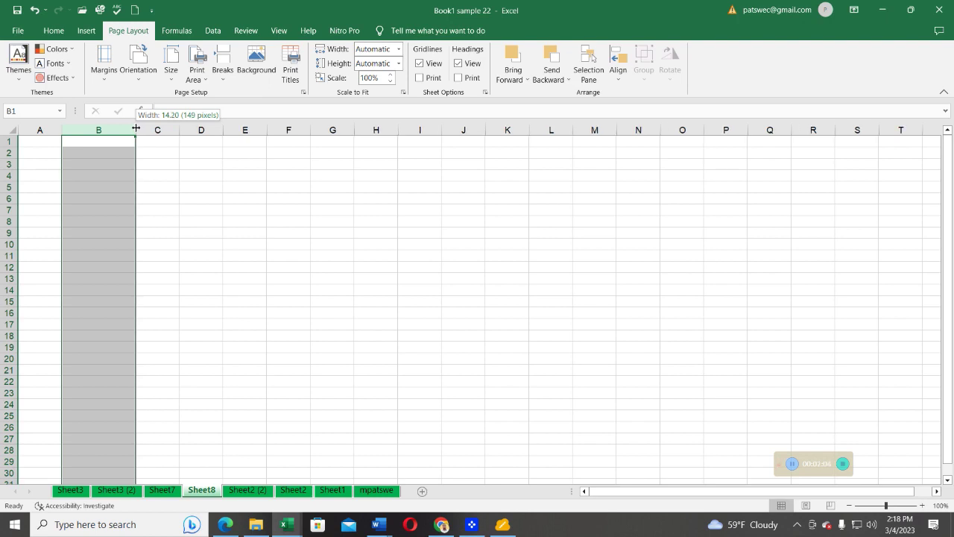
pyautogui.moveTo(136, 129); pyautogui.dragTo(162, 139)
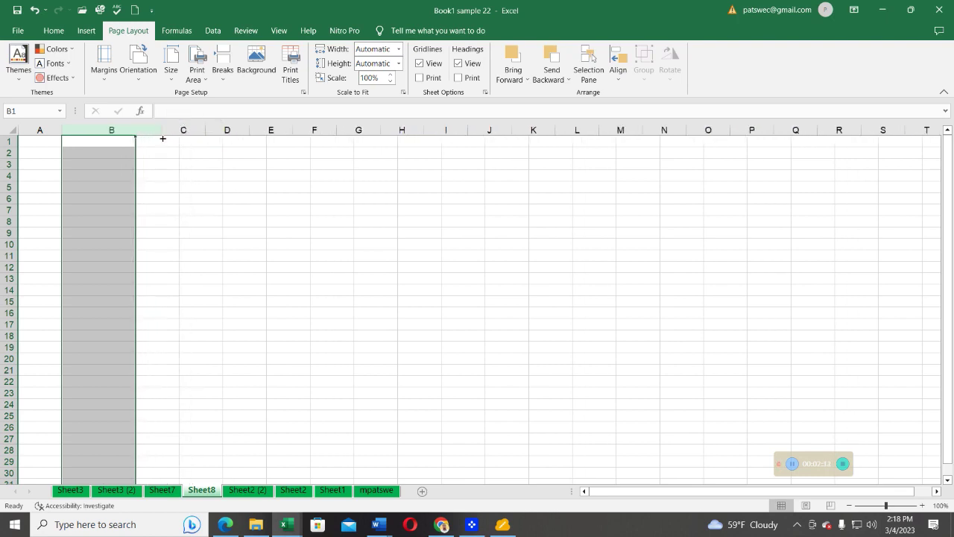
pyautogui.click(110, 152)
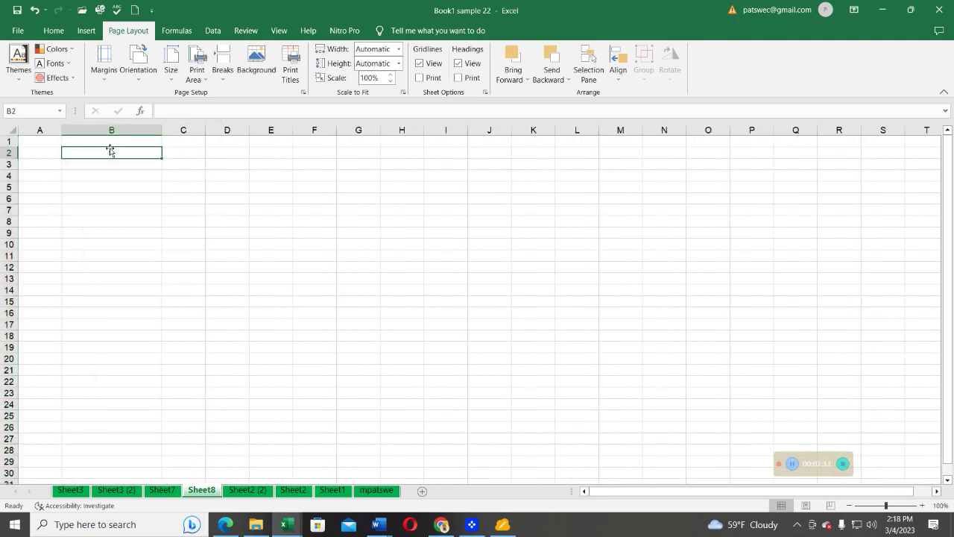
# - Select row 3 and open its context menu
pyautogui.click(10, 163)
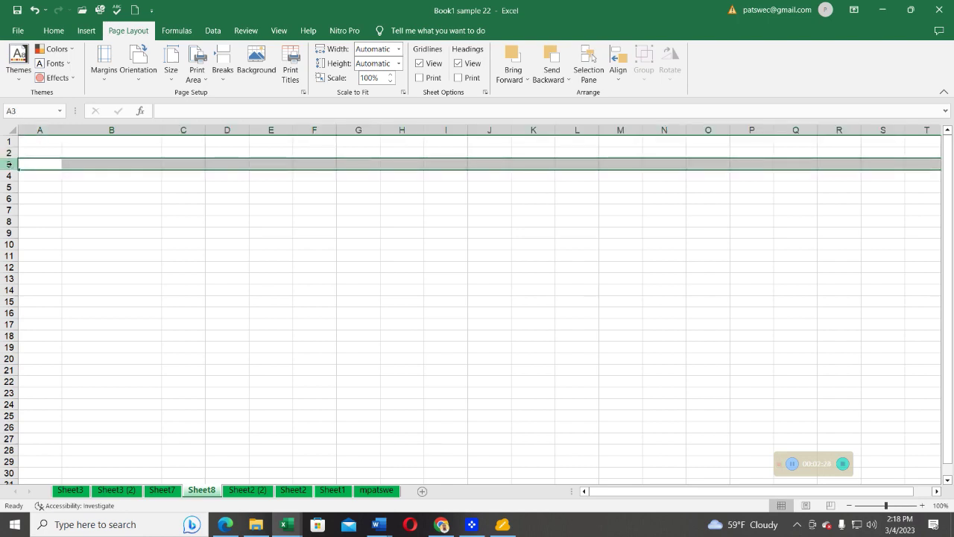
pyautogui.rightClick(13, 165)
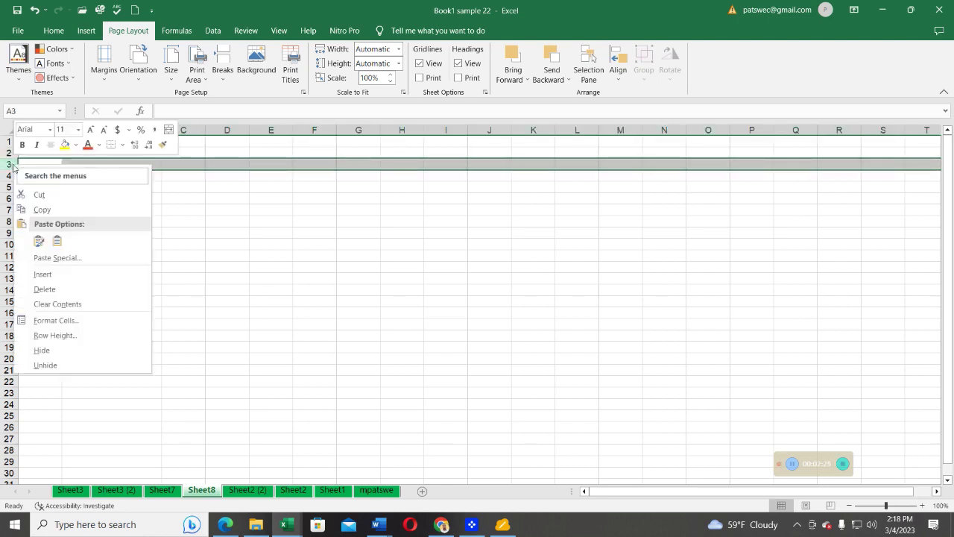
# - Change row 3's height from 13.8 to 19.8 in the Row Height dialog
pyautogui.click(61, 339)
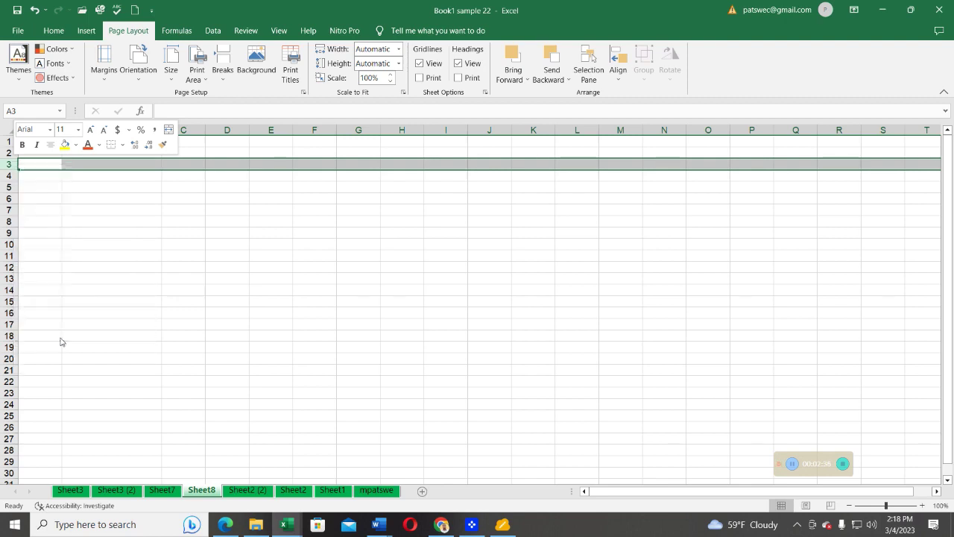
pyautogui.moveTo(50, 328); pyautogui.dragTo(145, 258)
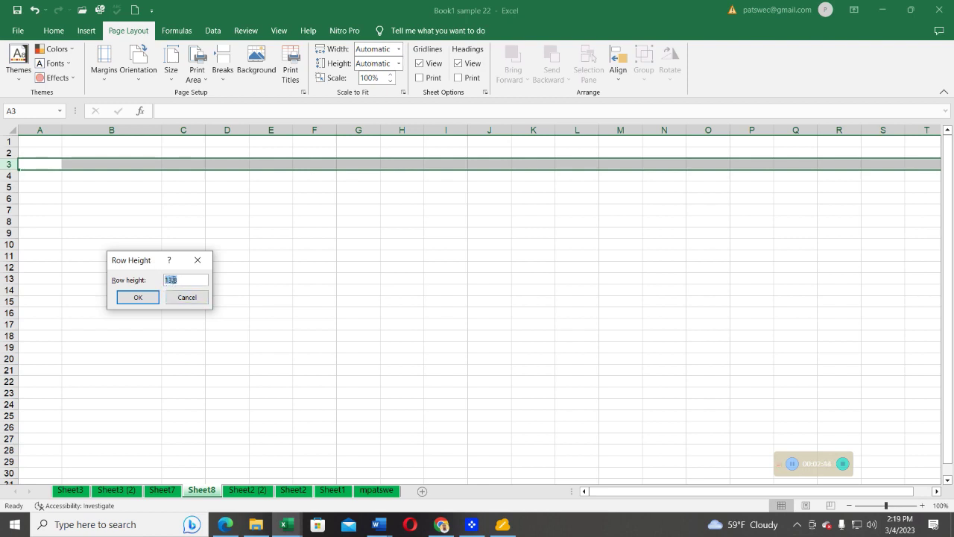
pyautogui.click(173, 280)
pyautogui.press('BackSpace')
pyautogui.write('9')
pyautogui.press('Return')
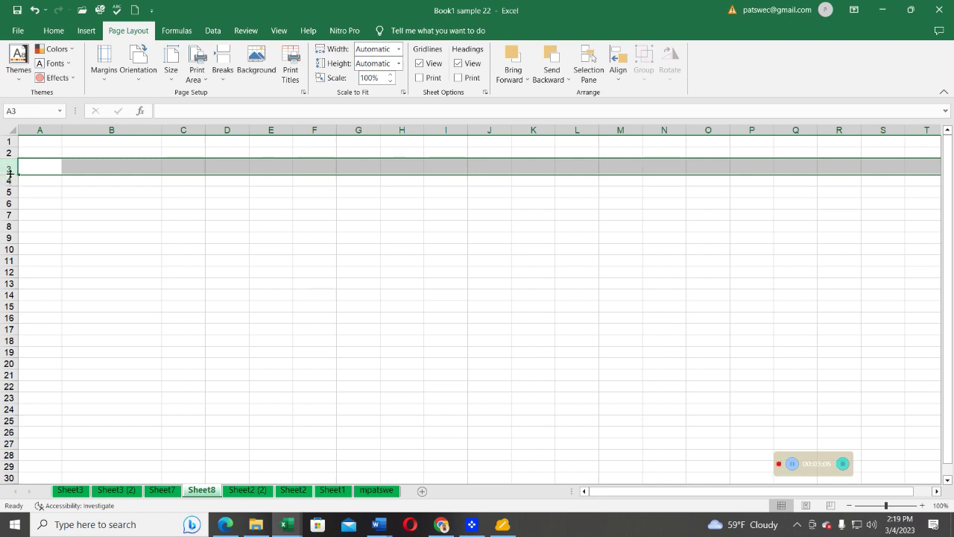
# - Drag row 3's lower border to make the row about 43.8 (73 pixels) tall
pyautogui.click(12, 174)
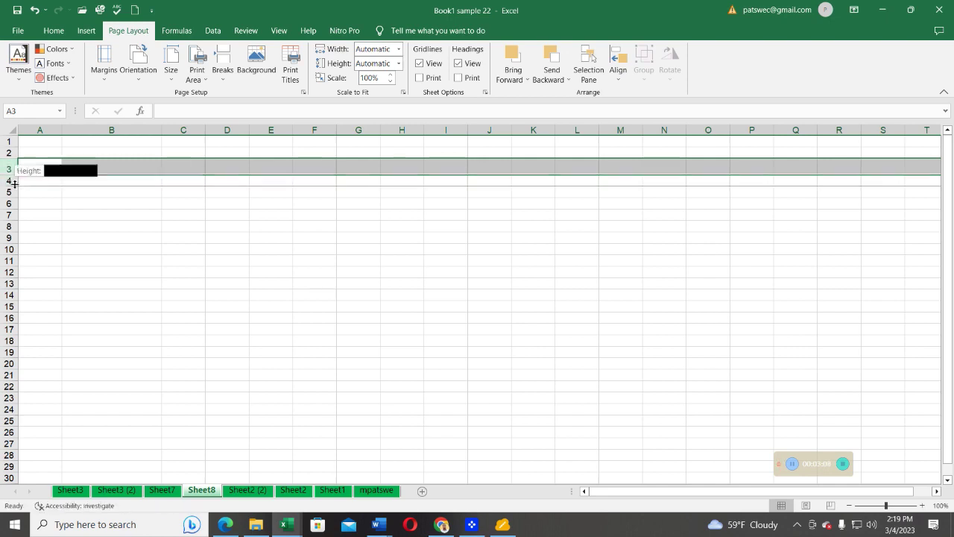
pyautogui.moveTo(12, 174); pyautogui.dragTo(12, 174)
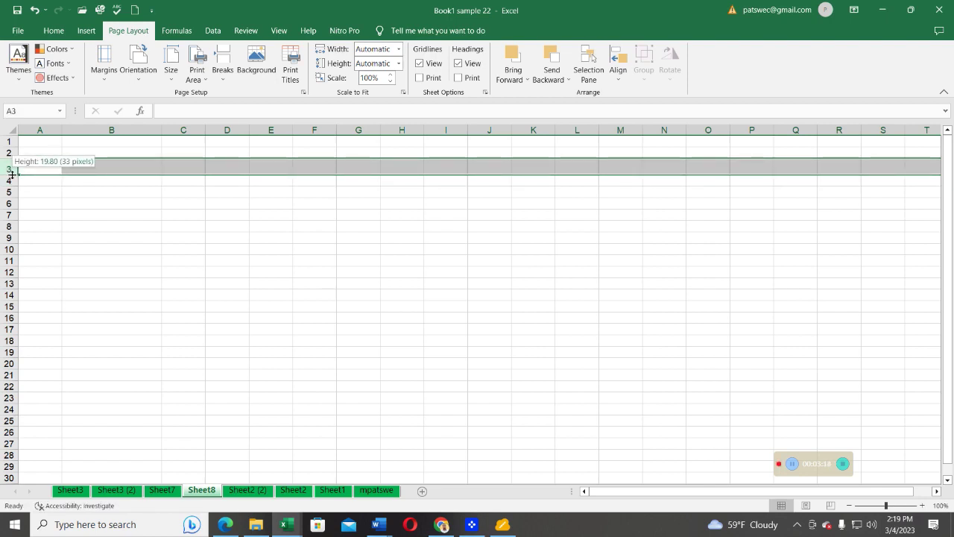
pyautogui.moveTo(12, 173); pyautogui.dragTo(12, 173)
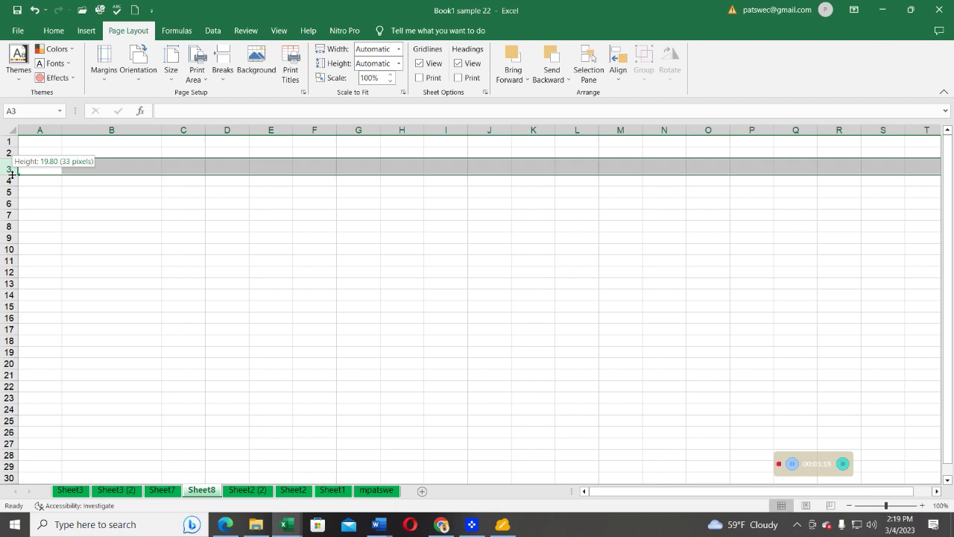
pyautogui.moveTo(12, 174); pyautogui.dragTo(13, 222)
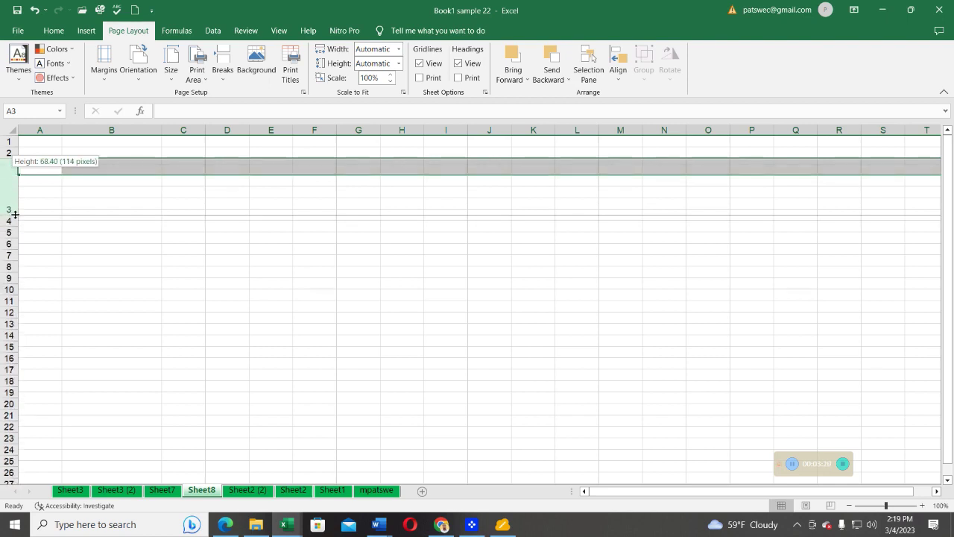
pyautogui.moveTo(15, 215); pyautogui.dragTo(20, 195)
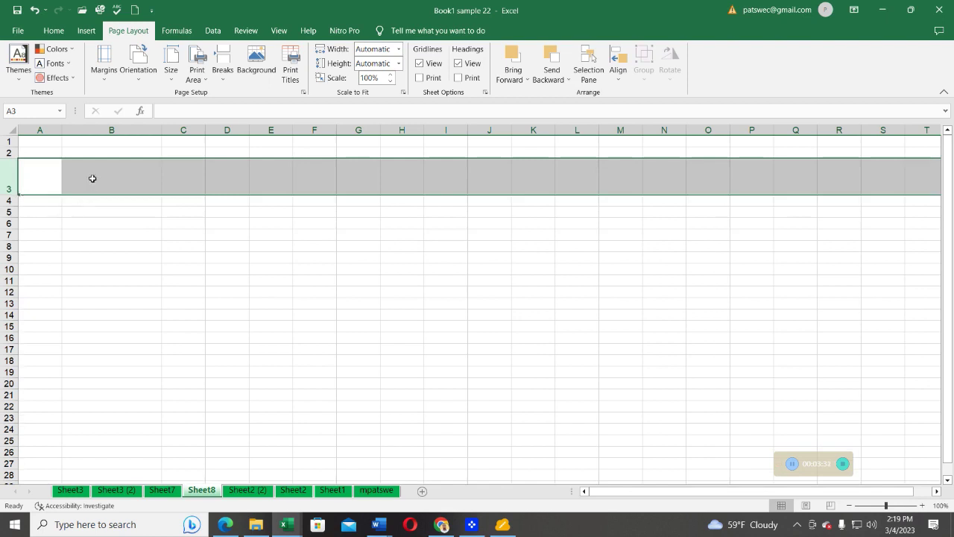